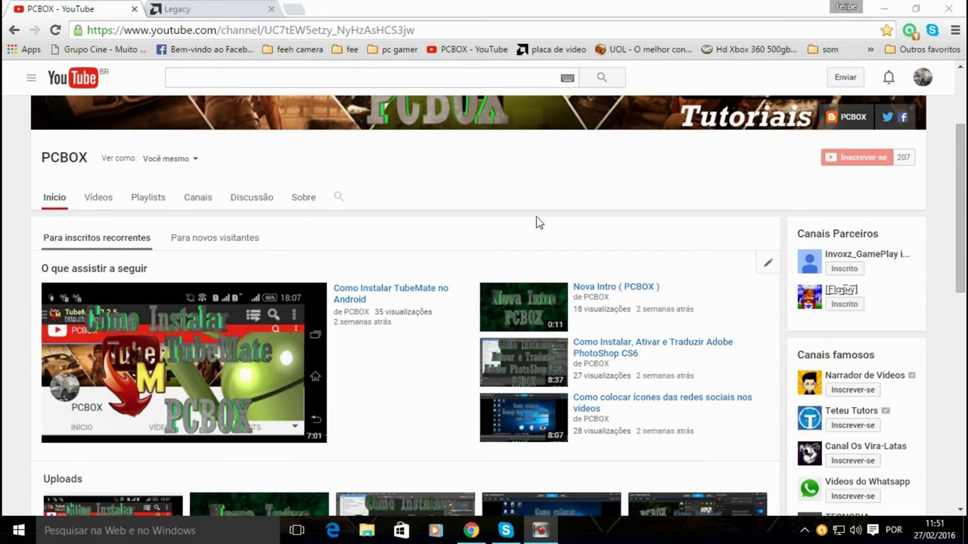
Switch to the AMD legacy graphics driver page and check its AMD Display Driver heading
{"action": "left_click", "coordinate": [189, 9]}
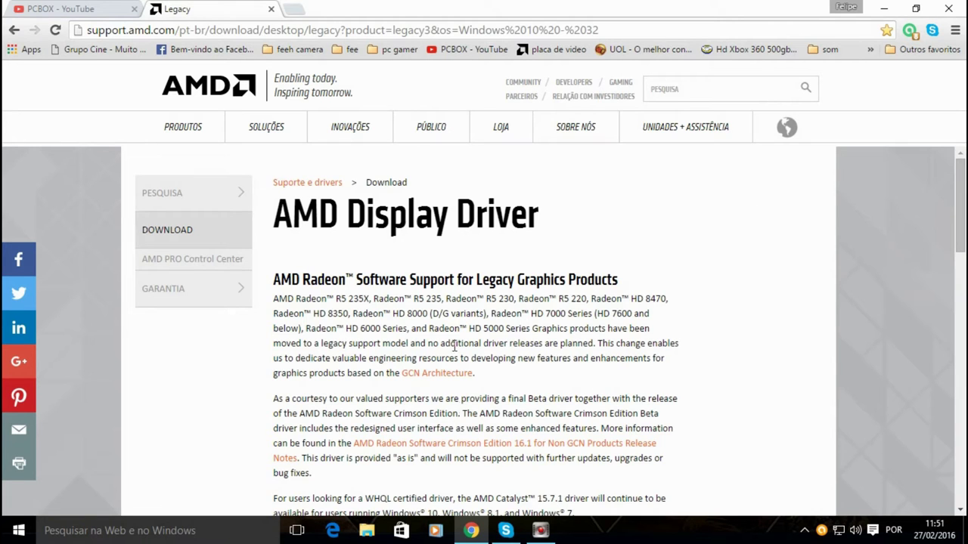
{"action": "left_click_drag", "start_coordinate": [270, 216], "coordinate": [323, 213]}
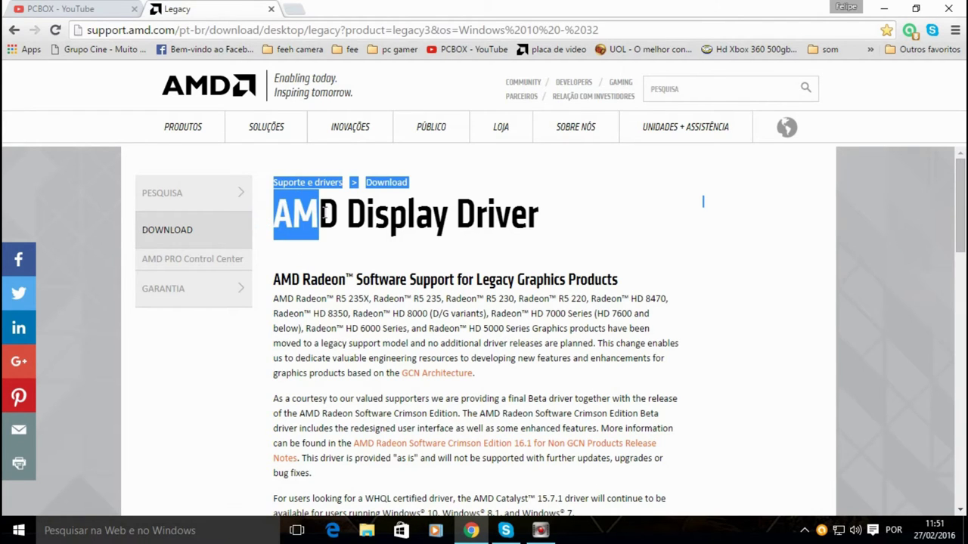
{"action": "left_click", "coordinate": [338, 256]}
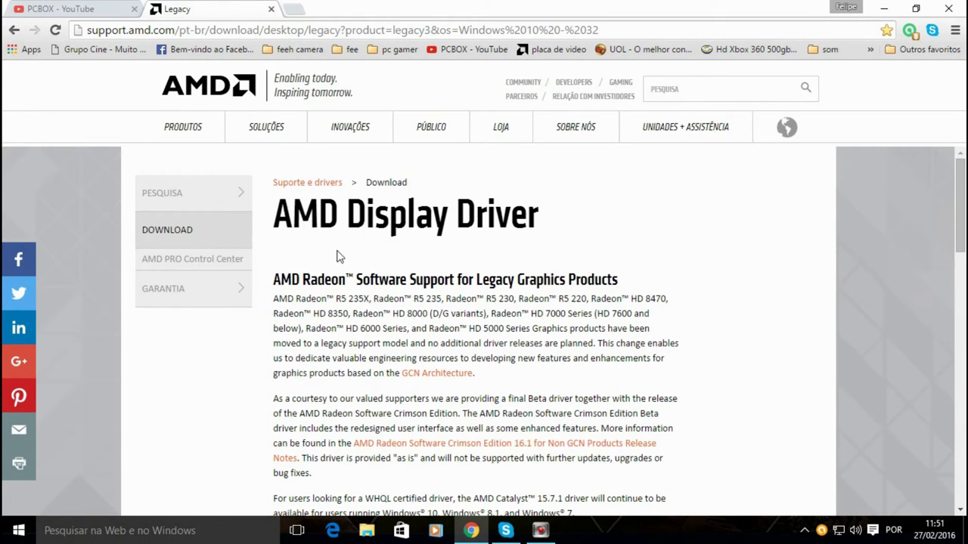
{"action": "left_click", "coordinate": [296, 8]}
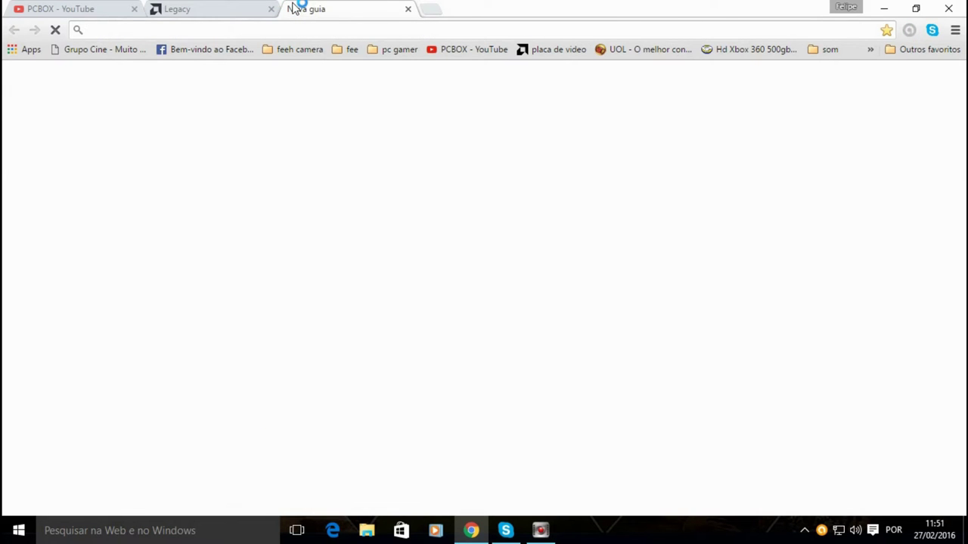
{"action": "type", "text": "placa video"}
{"action": "key", "text": "BackSpace"}
{"action": "key", "text": "BackSpace"}
{"action": "type", "text": "eo drive"}
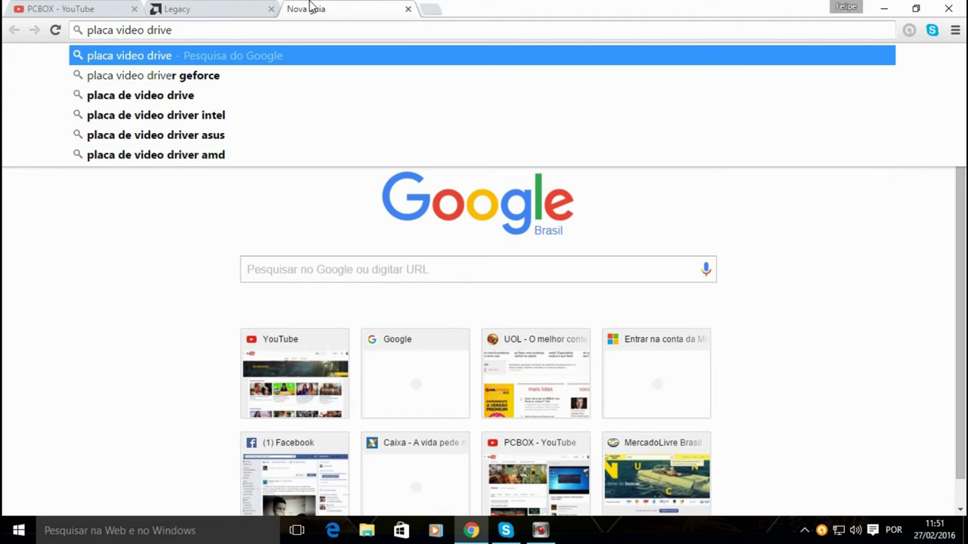
{"action": "left_click", "coordinate": [409, 11]}
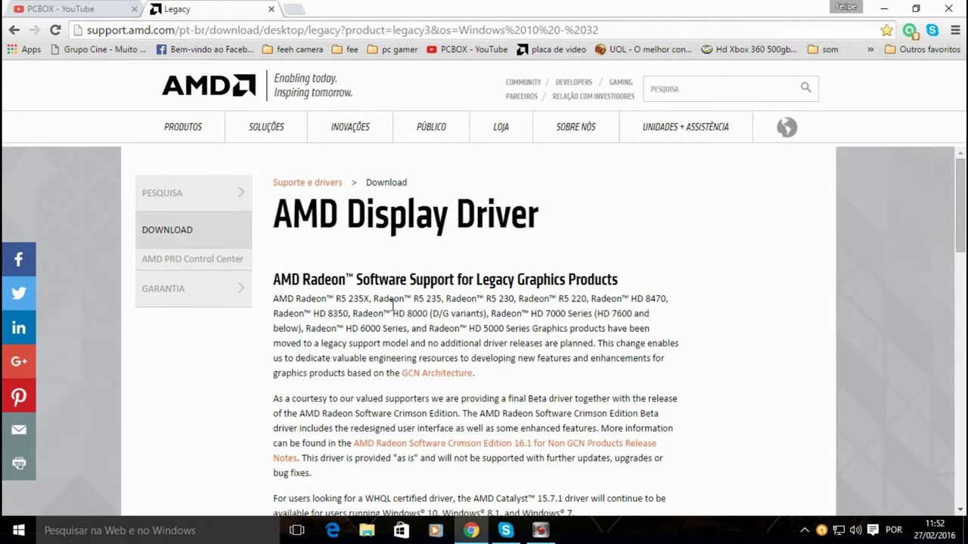
Review the Catalyst download options, then run amd-catalyst-15.7.1-win10-32bit from the desktop despite the SmartScreen block, extracting it to the default folder
{"action": "scroll", "coordinate": [520, 194], "scroll_direction": "down", "scroll_amount": 10}
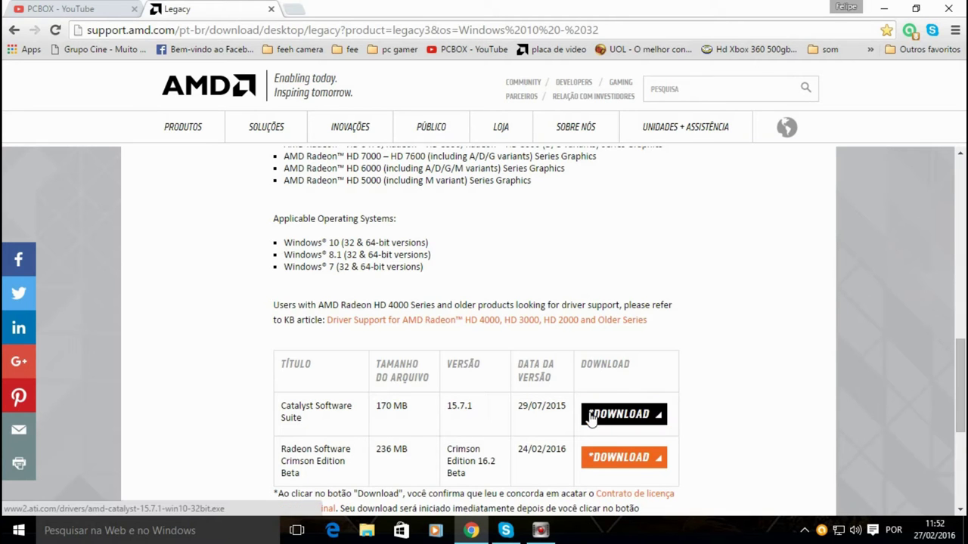
{"action": "left_click", "coordinate": [884, 8]}
{"action": "left_click", "coordinate": [518, 242]}
{"action": "double_click", "coordinate": [518, 232]}
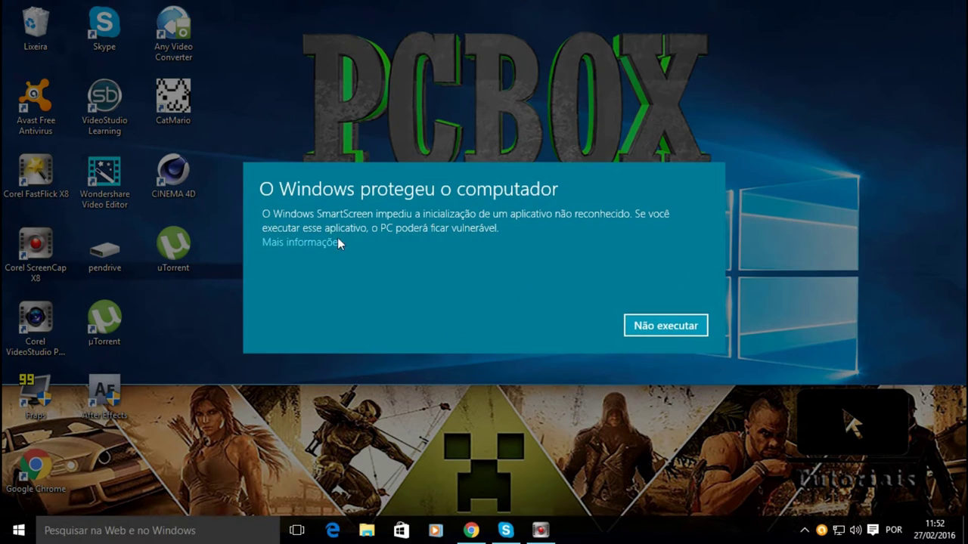
{"action": "left_click", "coordinate": [337, 243]}
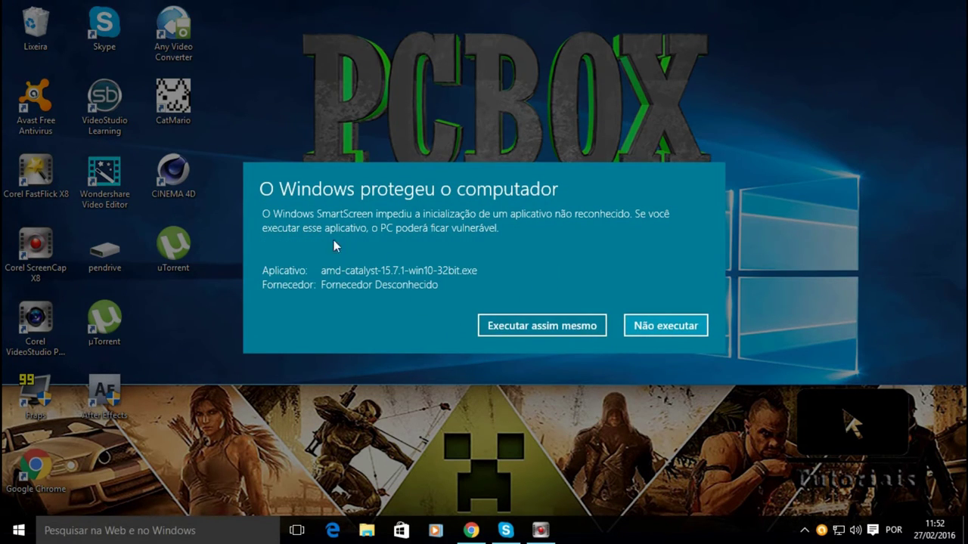
{"action": "left_click", "coordinate": [557, 324]}
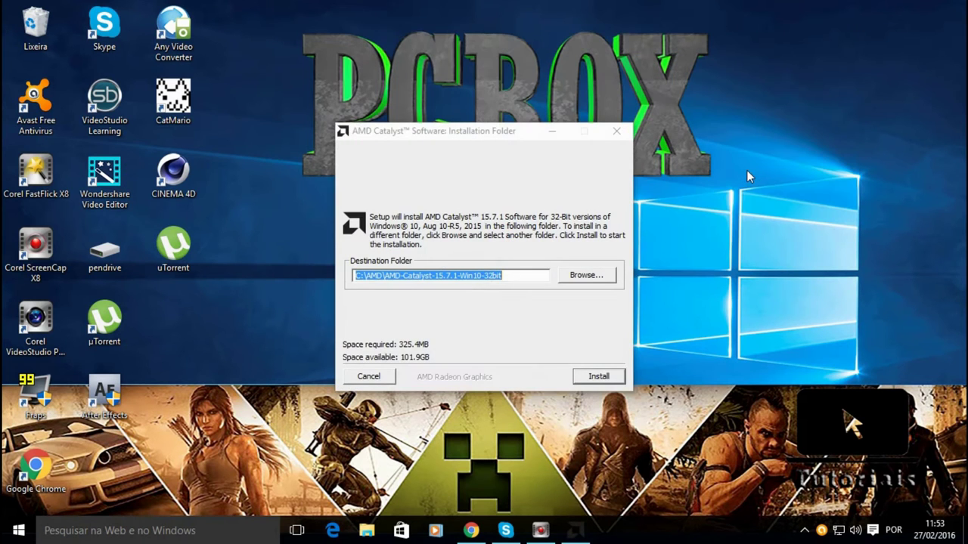
{"action": "left_click", "coordinate": [610, 377]}
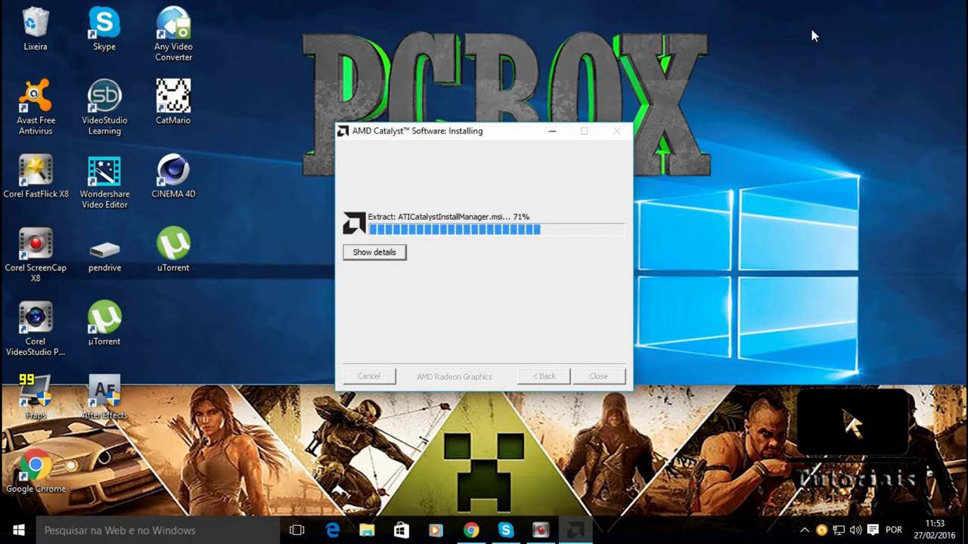
{"action": "left_click", "coordinate": [805, 530]}
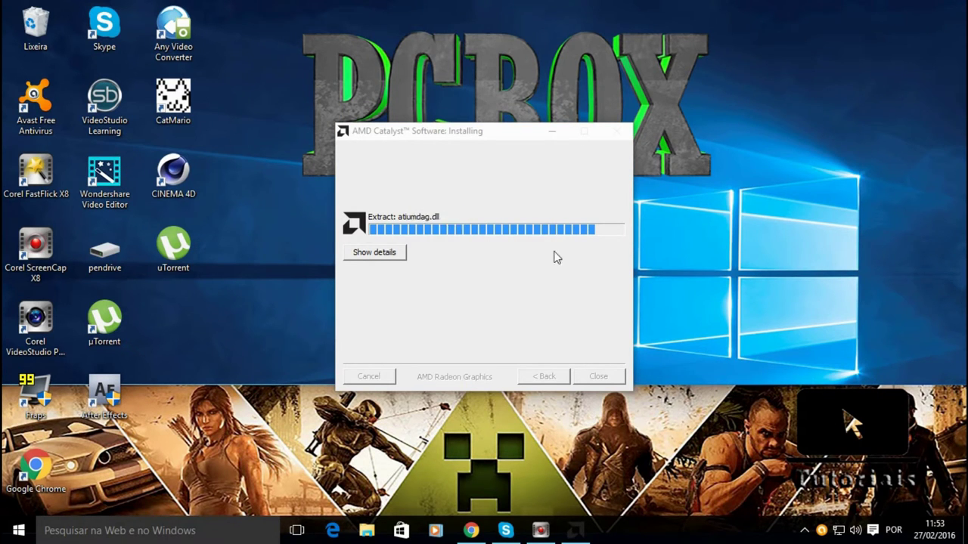
{"action": "left_click_drag", "start_coordinate": [207, 437], "coordinate": [855, 21]}
{"action": "left_click_drag", "start_coordinate": [964, 2], "coordinate": [363, 472]}
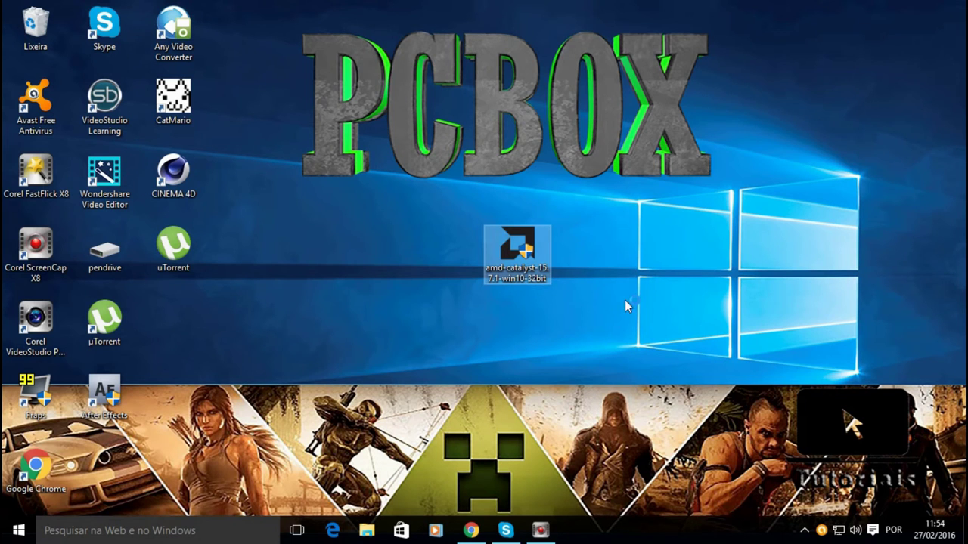
{"action": "left_click_drag", "start_coordinate": [839, 21], "coordinate": [247, 372]}
{"action": "left_click_drag", "start_coordinate": [835, 4], "coordinate": [265, 467]}
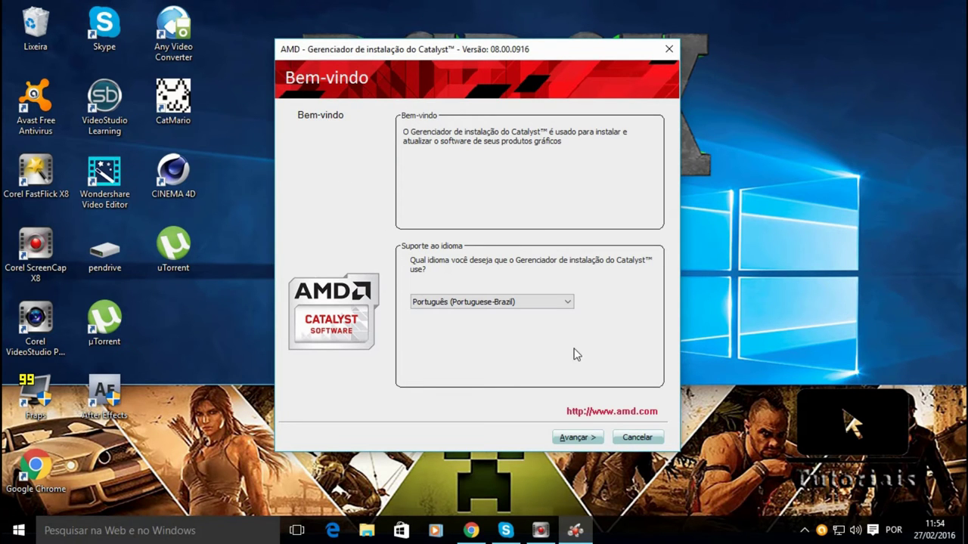
{"action": "left_click", "coordinate": [893, 8]}
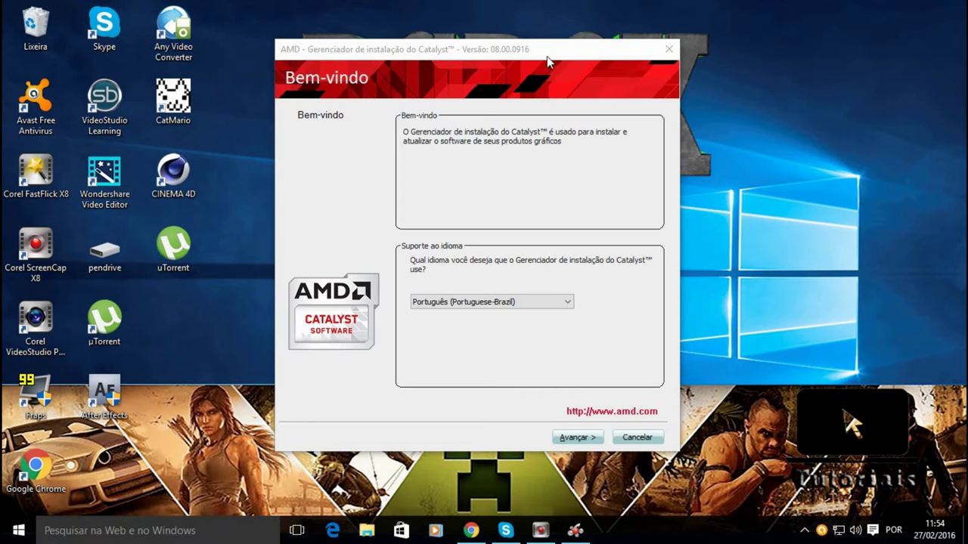
Continue the Catalyst setup in Brazilian Portuguese, choose the Personalizar installation type and disallow web content
{"action": "left_click", "coordinate": [572, 437]}
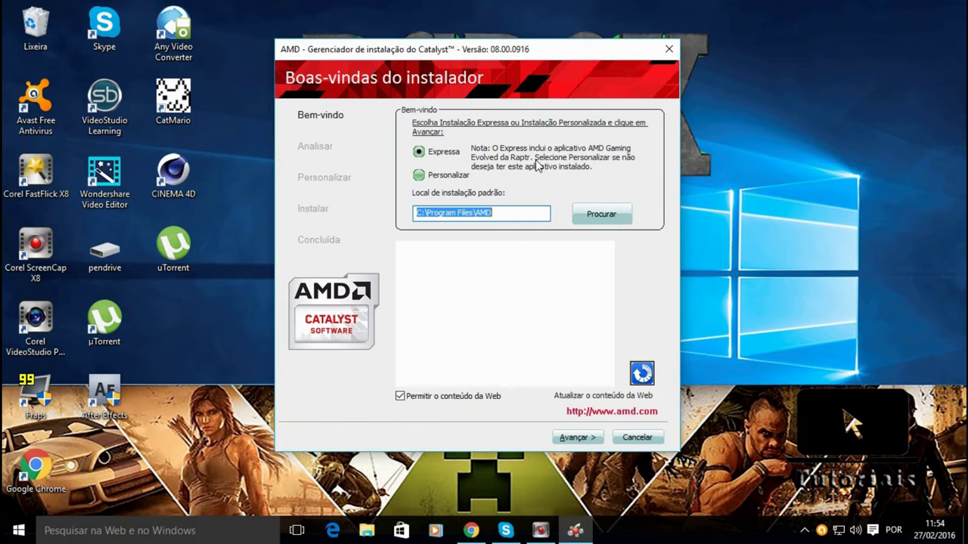
{"action": "left_click", "coordinate": [420, 176]}
{"action": "left_click", "coordinate": [420, 175]}
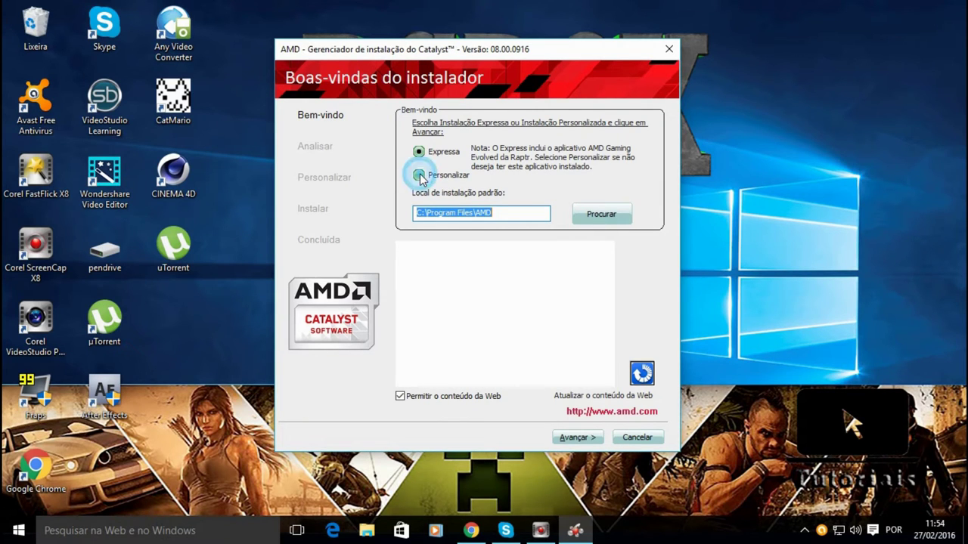
{"action": "left_click", "coordinate": [424, 155]}
{"action": "left_click", "coordinate": [420, 176]}
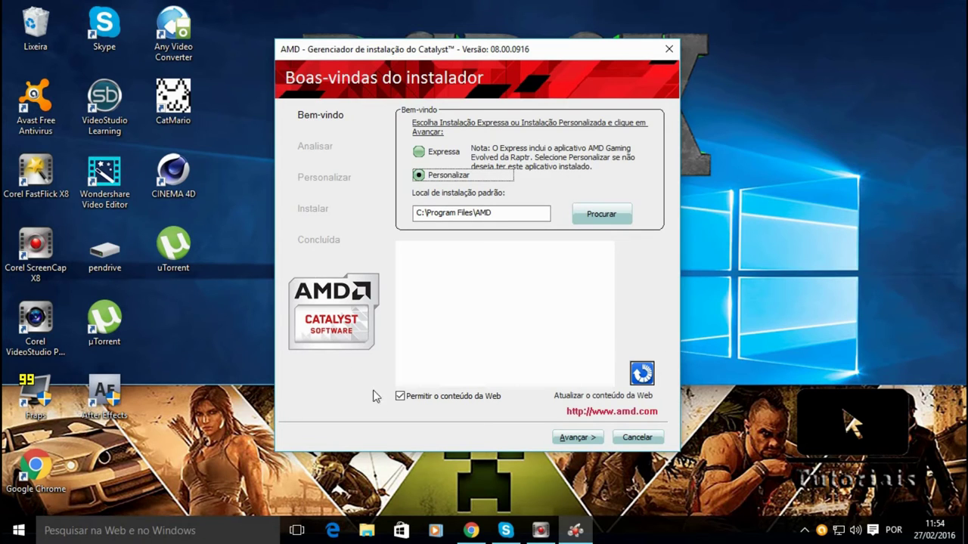
{"action": "left_click", "coordinate": [400, 396]}
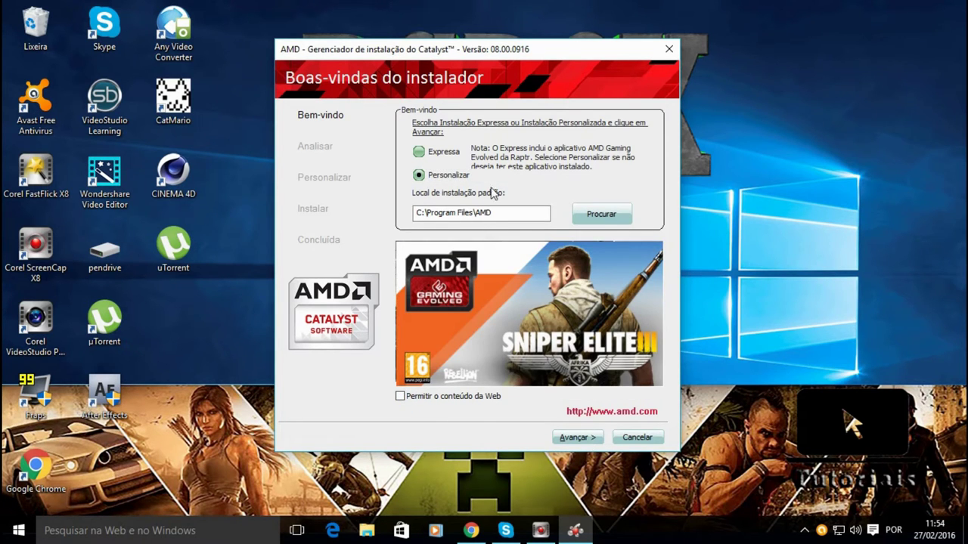
Install all the listed Catalyst components and finish the installation manager
{"action": "left_click", "coordinate": [579, 437]}
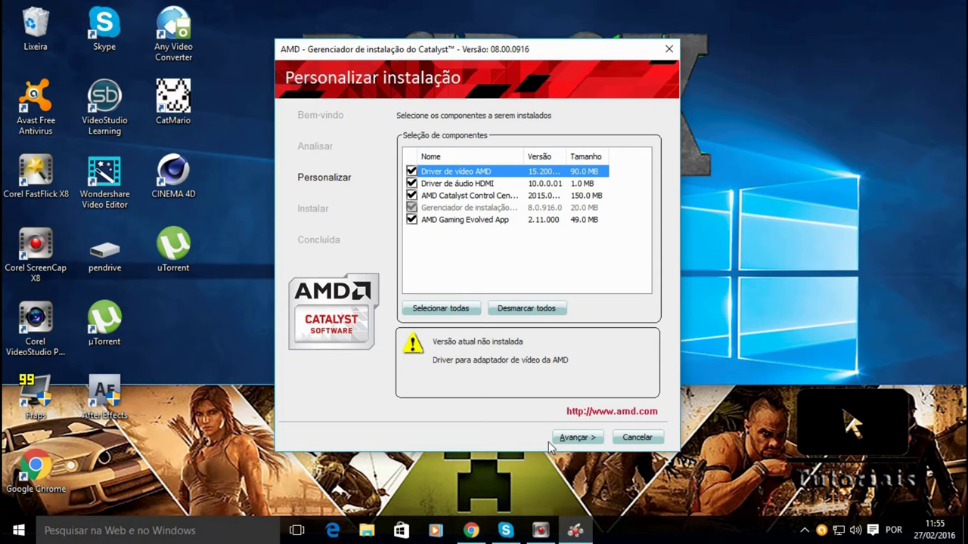
{"action": "left_click", "coordinate": [577, 440]}
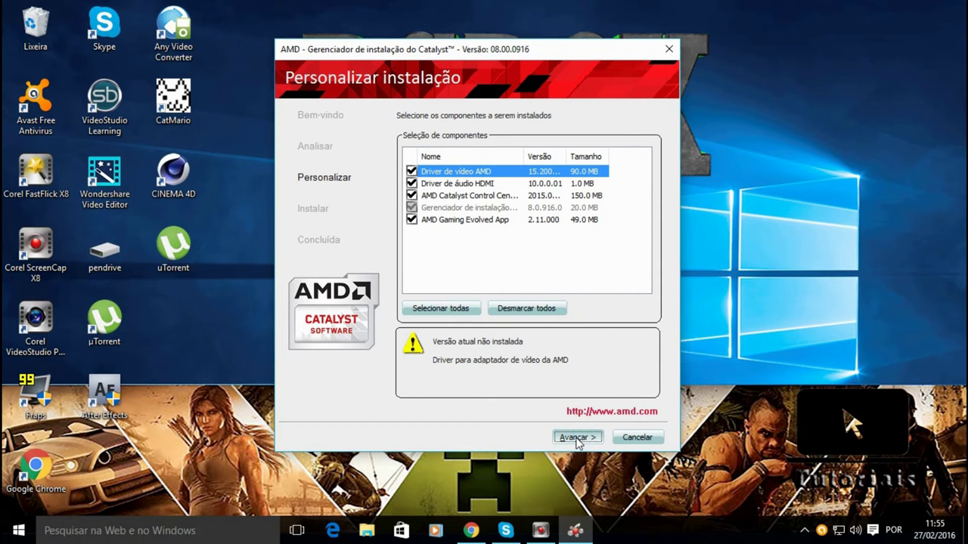
{"action": "left_click", "coordinate": [433, 406]}
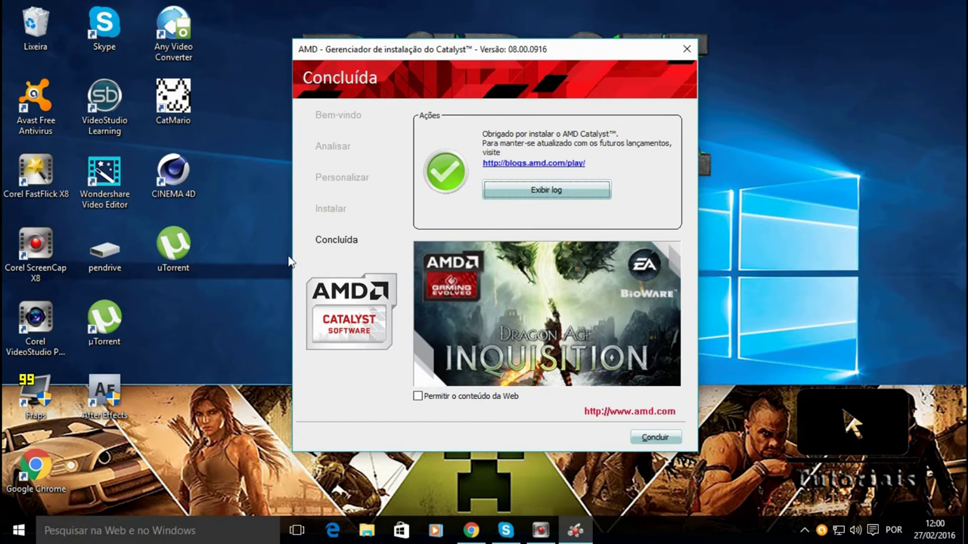
{"action": "left_click", "coordinate": [779, 364]}
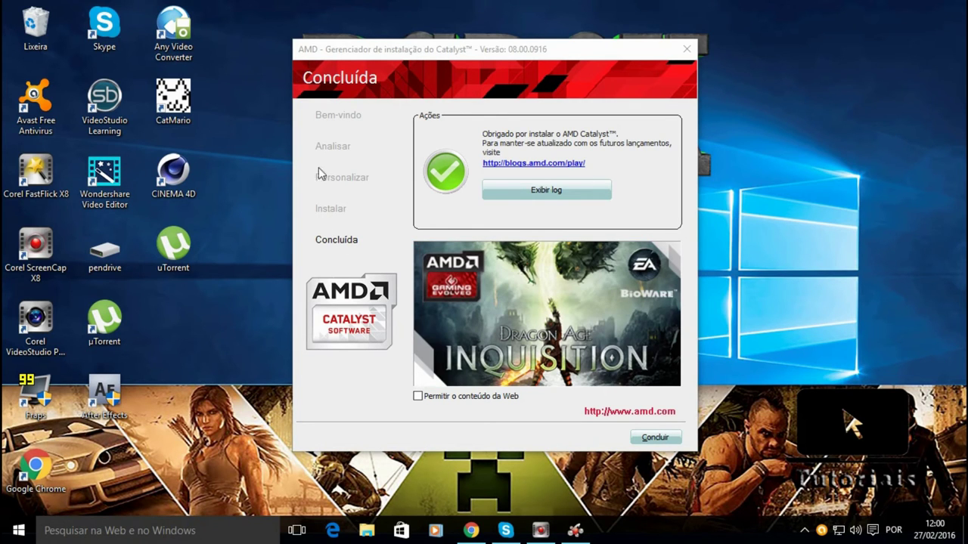
{"action": "left_click", "coordinate": [655, 438]}
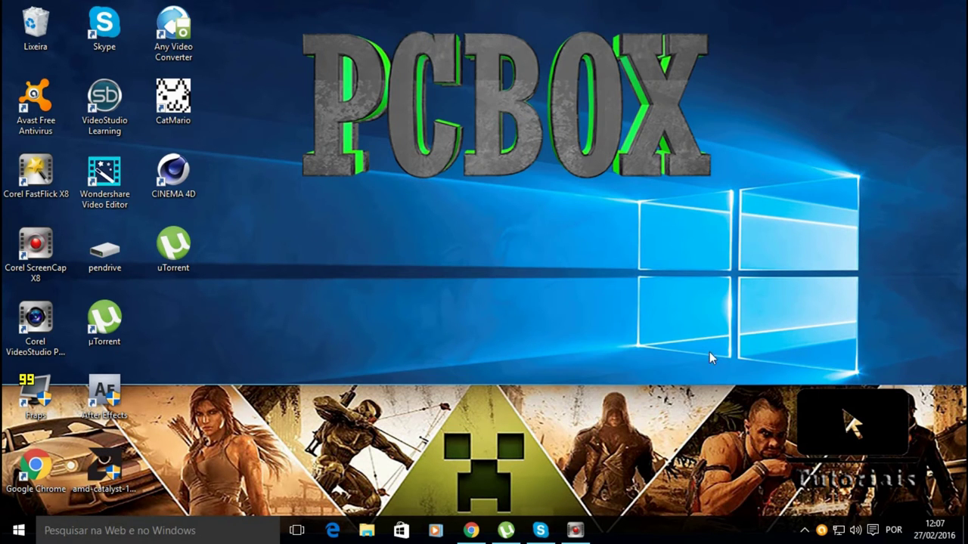
Open AMD Catalyst Control Center and display the Propriedades da área de trabalho page under desktop management
{"action": "left_click", "coordinate": [804, 530]}
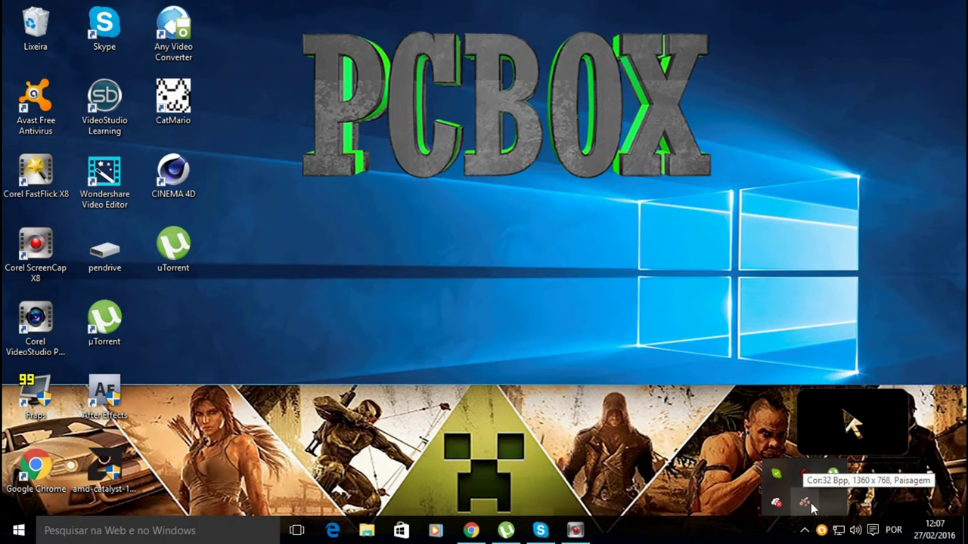
{"action": "right_click", "coordinate": [491, 97]}
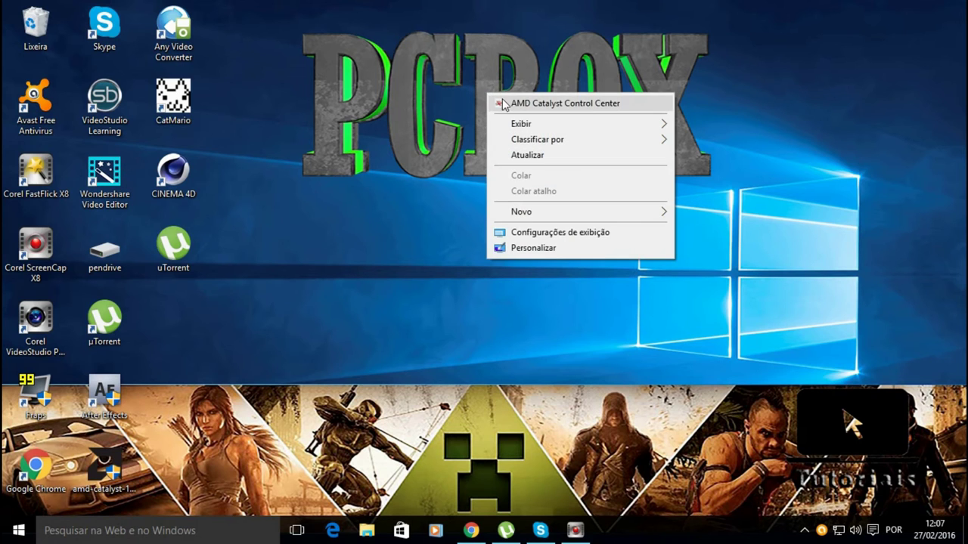
{"action": "left_click", "coordinate": [527, 104]}
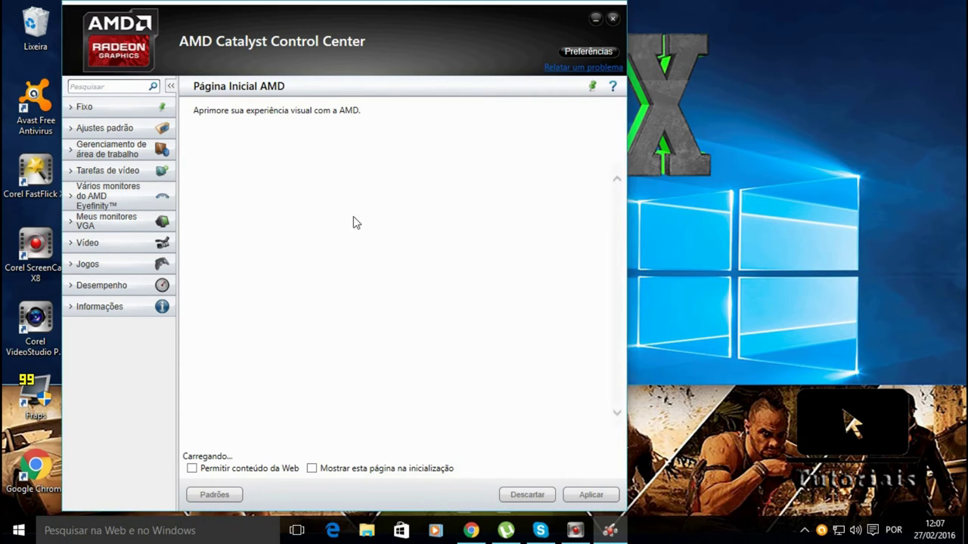
{"action": "left_click", "coordinate": [79, 151]}
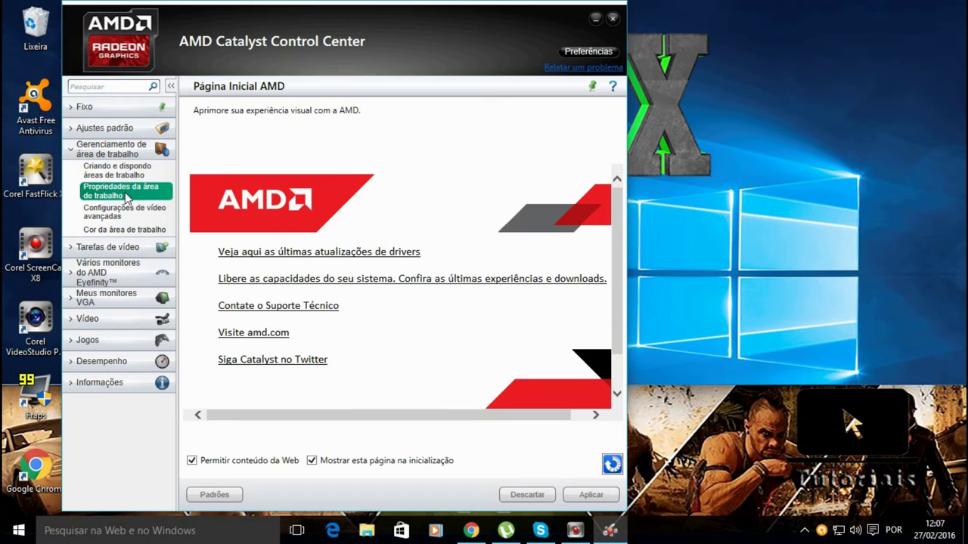
{"action": "left_click", "coordinate": [127, 199]}
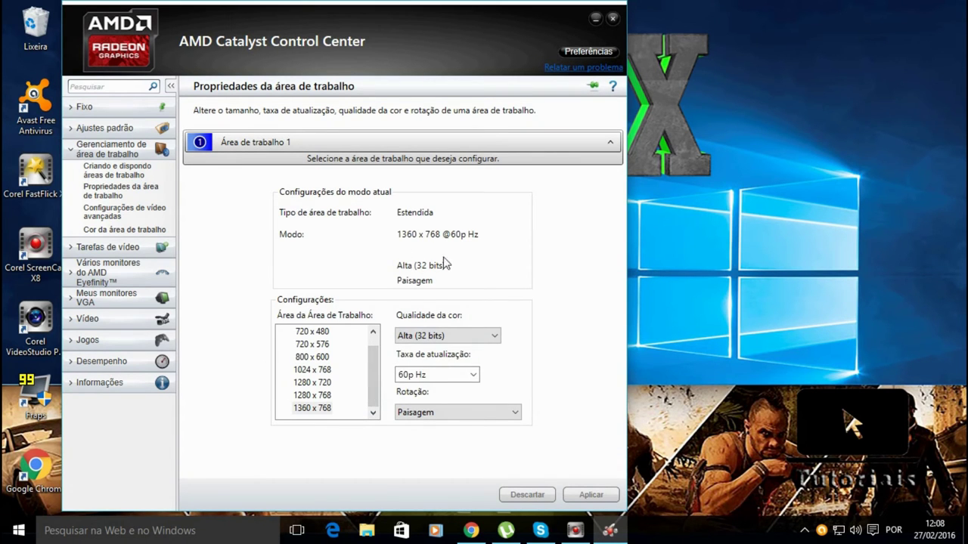
Examine the colour quality and refresh rate options for the desktop, then close AMD Catalyst Control Center
{"action": "left_click", "coordinate": [476, 337]}
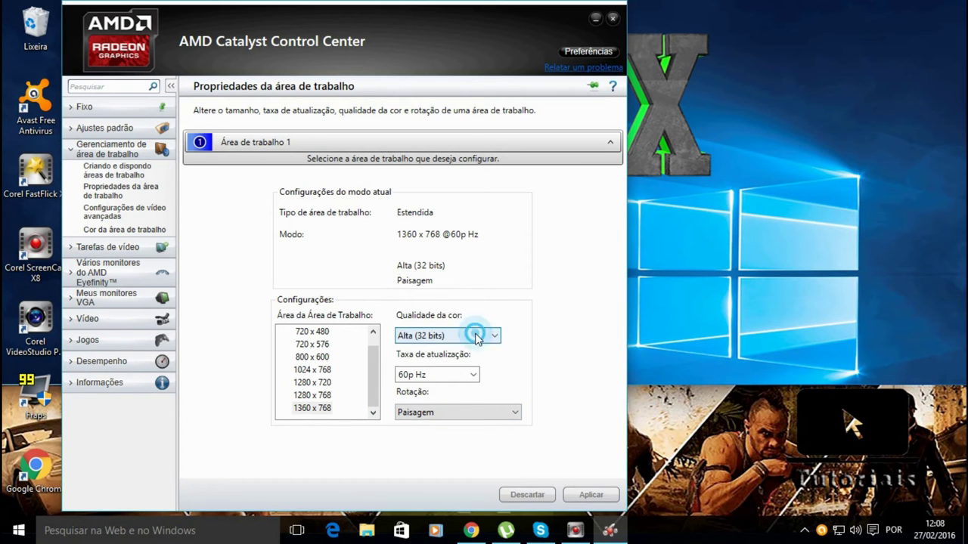
{"action": "left_click", "coordinate": [473, 374]}
{"action": "left_click", "coordinate": [469, 387]}
{"action": "left_click", "coordinate": [655, 249]}
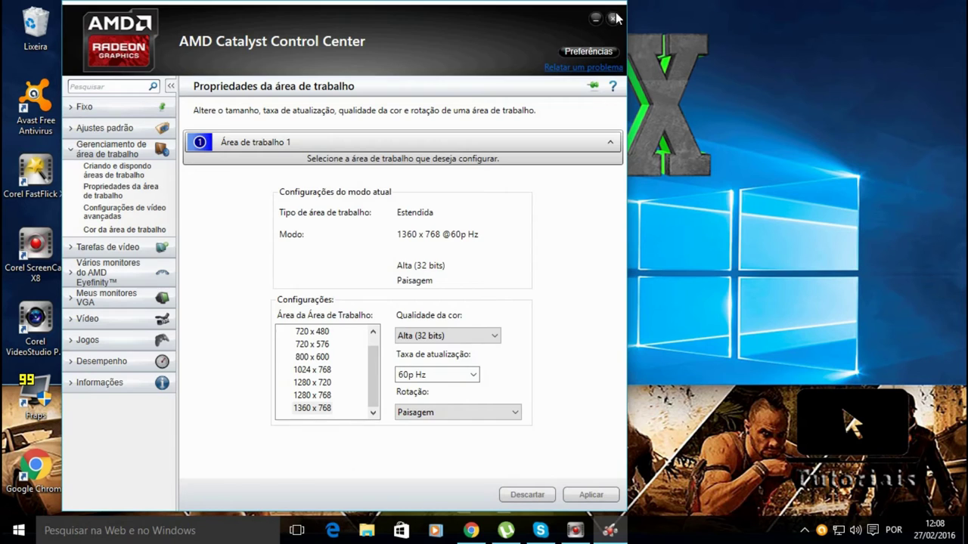
{"action": "left_click", "coordinate": [614, 18]}
{"action": "left_click_drag", "start_coordinate": [864, 53], "coordinate": [423, 393]}
{"action": "left_click_drag", "start_coordinate": [700, 3], "coordinate": [387, 308]}
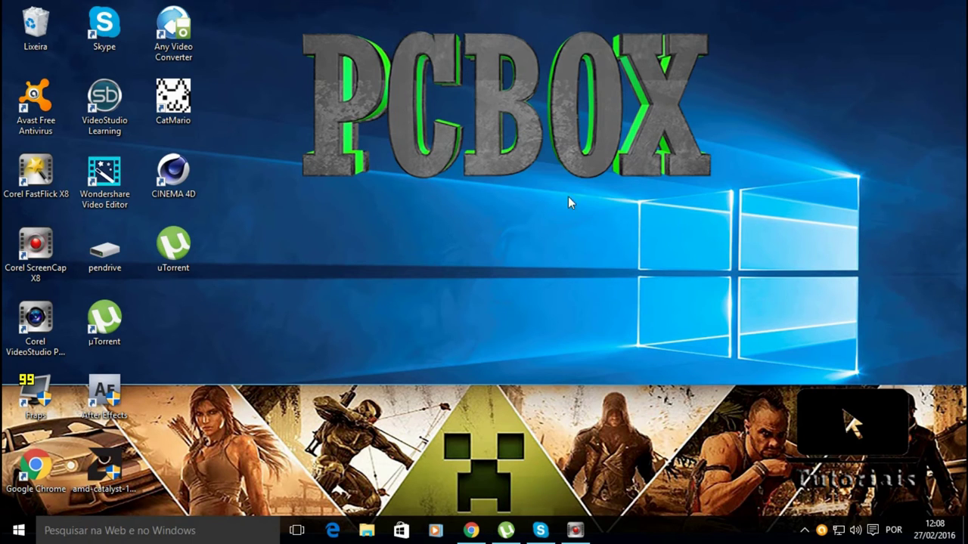
{"action": "right_click", "coordinate": [497, 225]}
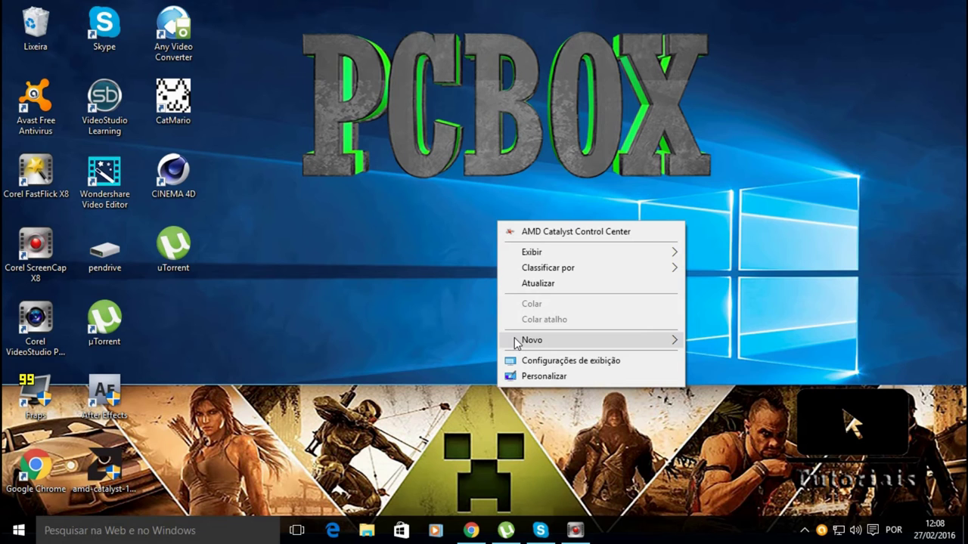
{"action": "mouse_move", "coordinate": [517, 343]}
{"action": "left_click", "coordinate": [496, 6]}
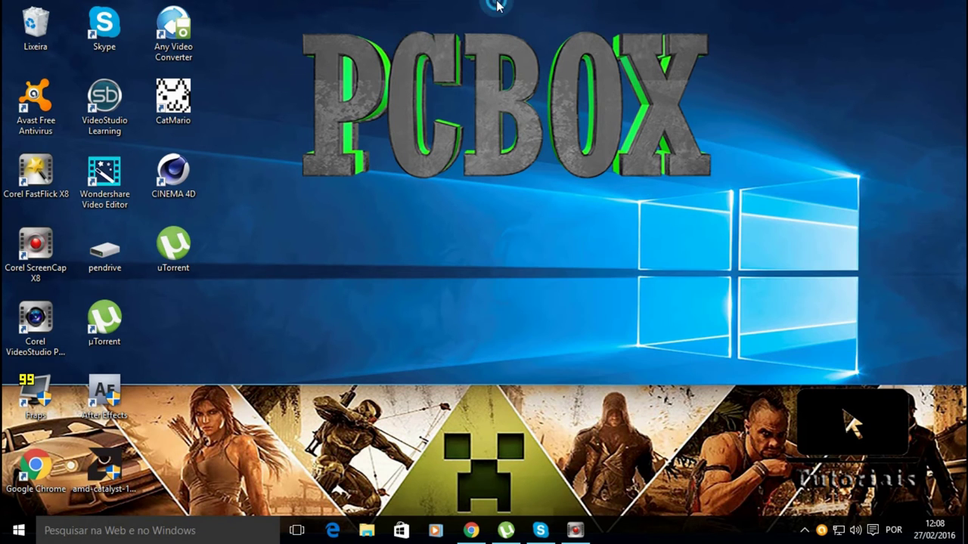
{"action": "right_click", "coordinate": [487, 108]}
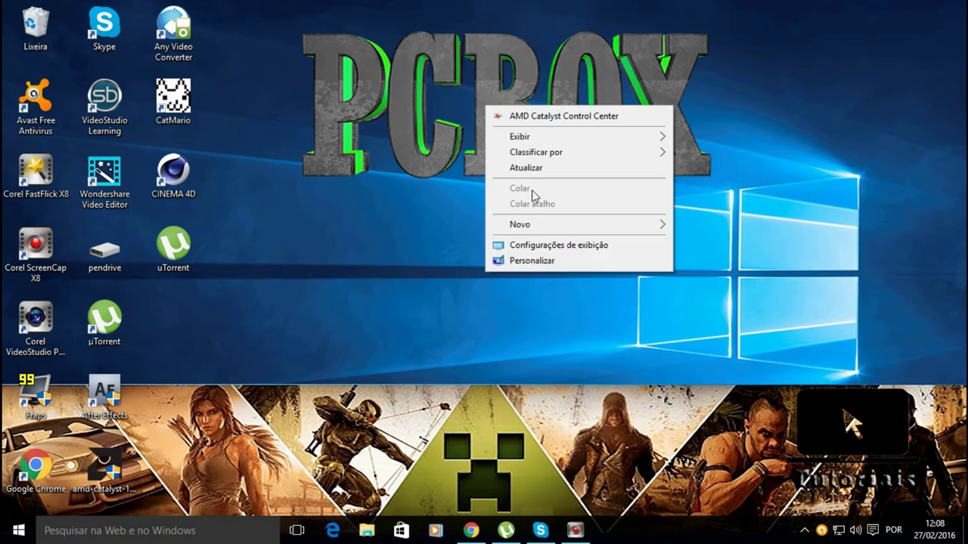
Open the Windows display settings in a maximized window and review the options on the Tela page
{"action": "left_click", "coordinate": [582, 245]}
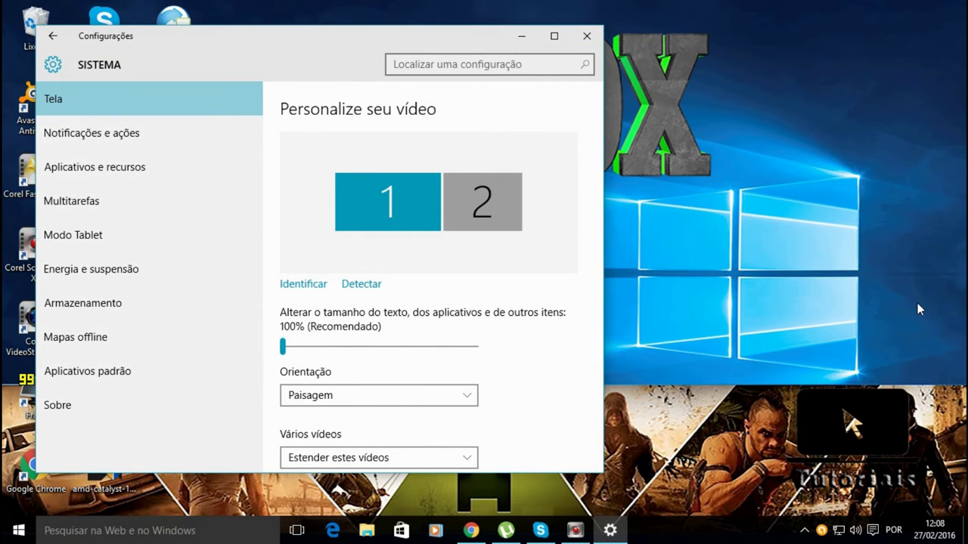
{"action": "left_click", "coordinate": [553, 36]}
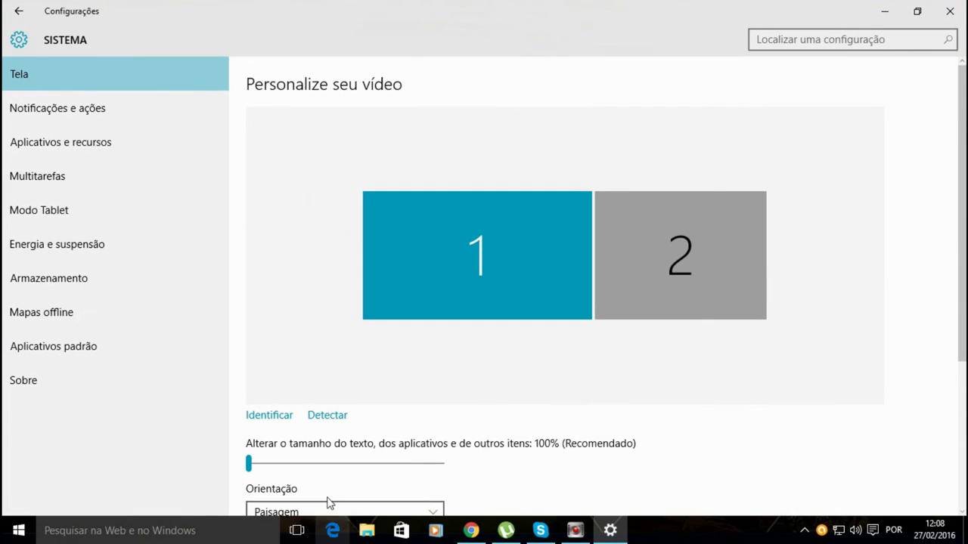
{"action": "scroll", "coordinate": [531, 316], "scroll_direction": "down", "scroll_amount": 3}
{"action": "scroll", "coordinate": [506, 355], "scroll_direction": "up", "scroll_amount": 2}
{"action": "scroll", "coordinate": [506, 357], "scroll_direction": "down", "scroll_amount": 2}
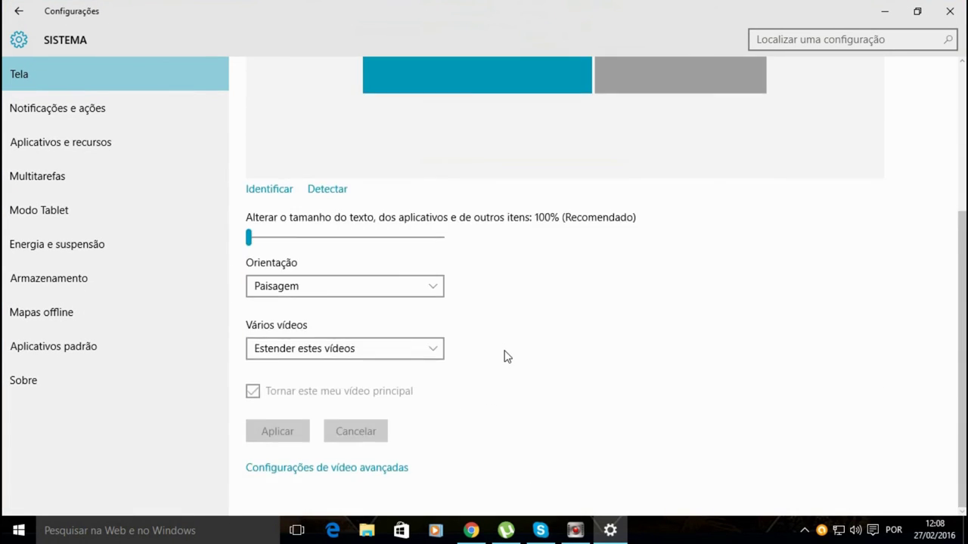
{"action": "scroll", "coordinate": [507, 357], "scroll_direction": "up", "scroll_amount": 3}
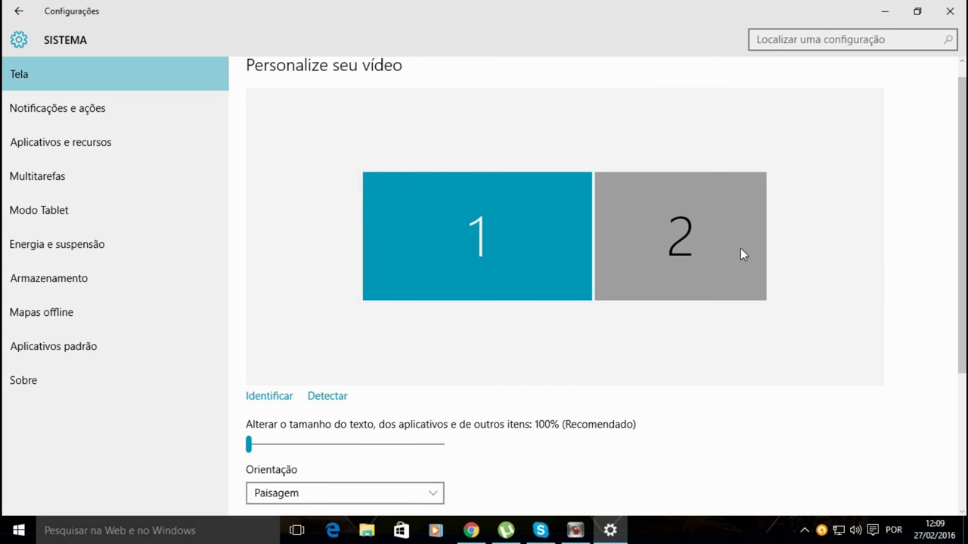
Compare the main-display option Tornar este meu vídeo principal for displays 1 and 2, finishing with display 1 selected
{"action": "left_click", "coordinate": [691, 260]}
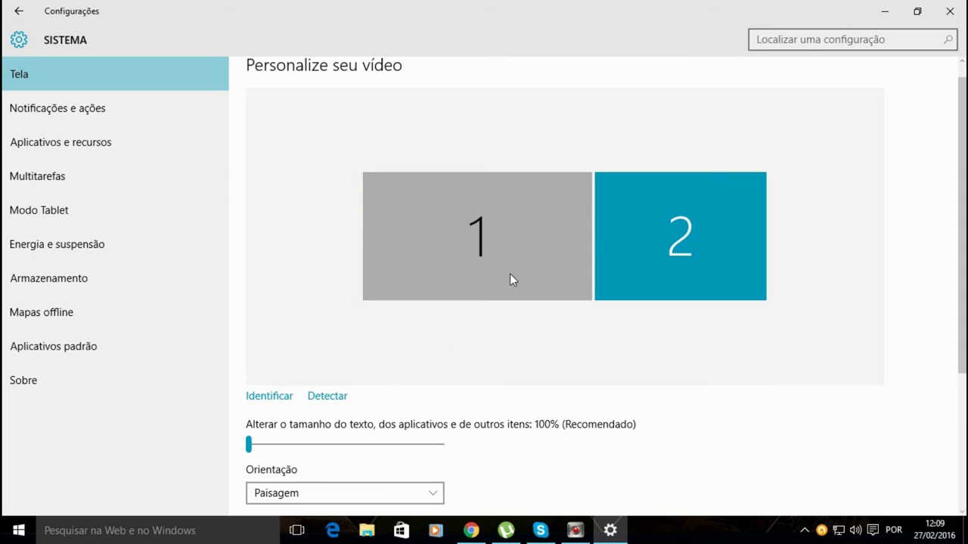
{"action": "left_click", "coordinate": [503, 192]}
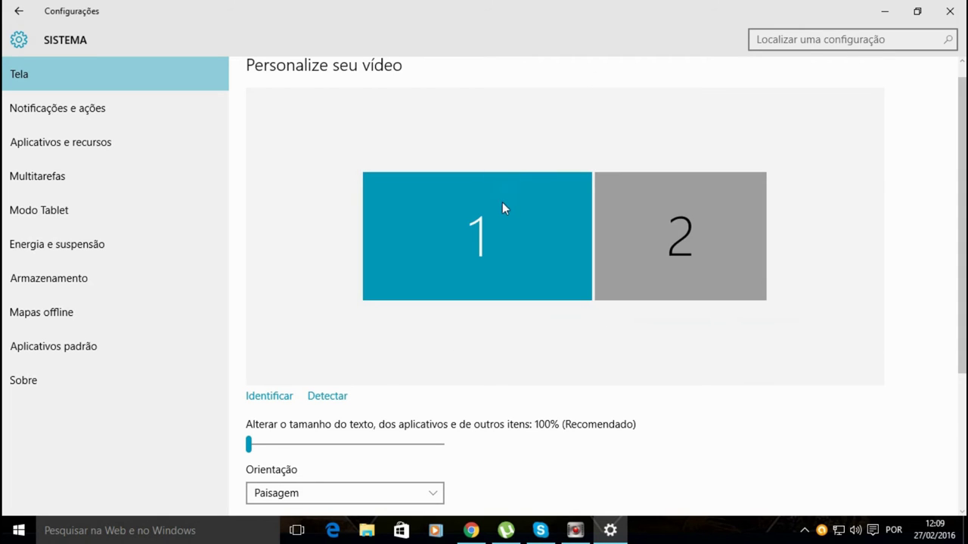
{"action": "scroll", "coordinate": [503, 204], "scroll_direction": "down", "scroll_amount": 3}
{"action": "scroll", "coordinate": [556, 221], "scroll_direction": "up", "scroll_amount": 1}
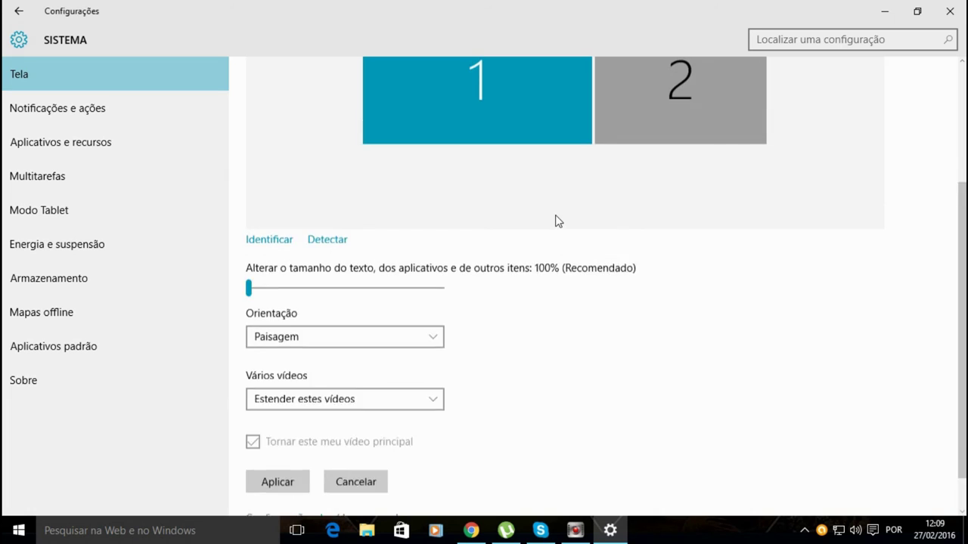
{"action": "scroll", "coordinate": [534, 361], "scroll_direction": "down", "scroll_amount": 2}
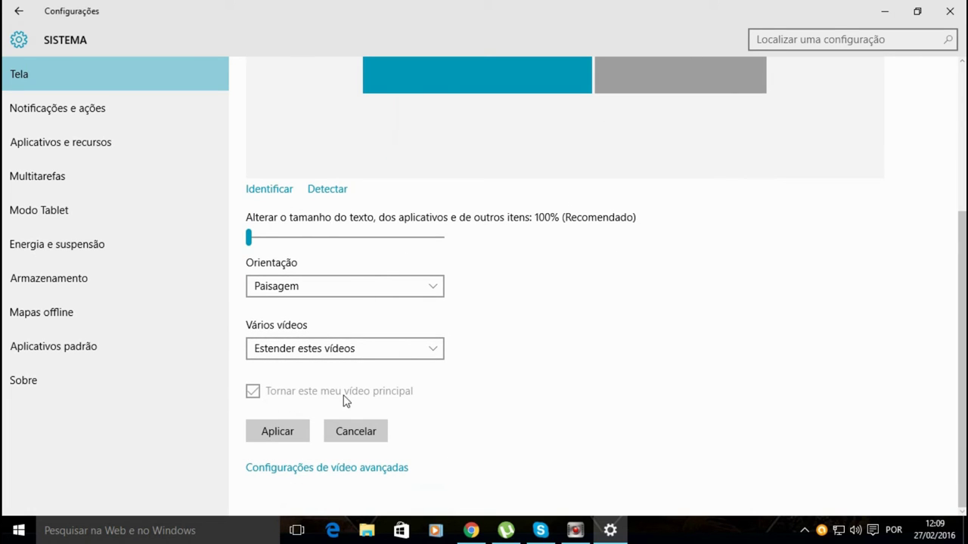
{"action": "scroll", "coordinate": [375, 401], "scroll_direction": "up", "scroll_amount": 3}
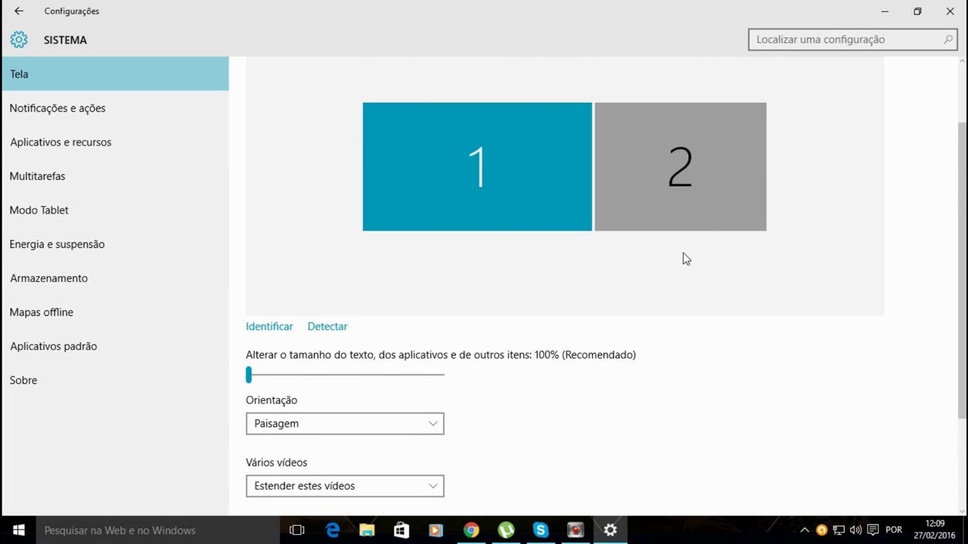
{"action": "left_click", "coordinate": [697, 194]}
{"action": "scroll", "coordinate": [608, 328], "scroll_direction": "down", "scroll_amount": 3}
{"action": "scroll", "coordinate": [529, 357], "scroll_direction": "up", "scroll_amount": 1}
{"action": "scroll", "coordinate": [605, 333], "scroll_direction": "down", "scroll_amount": 2}
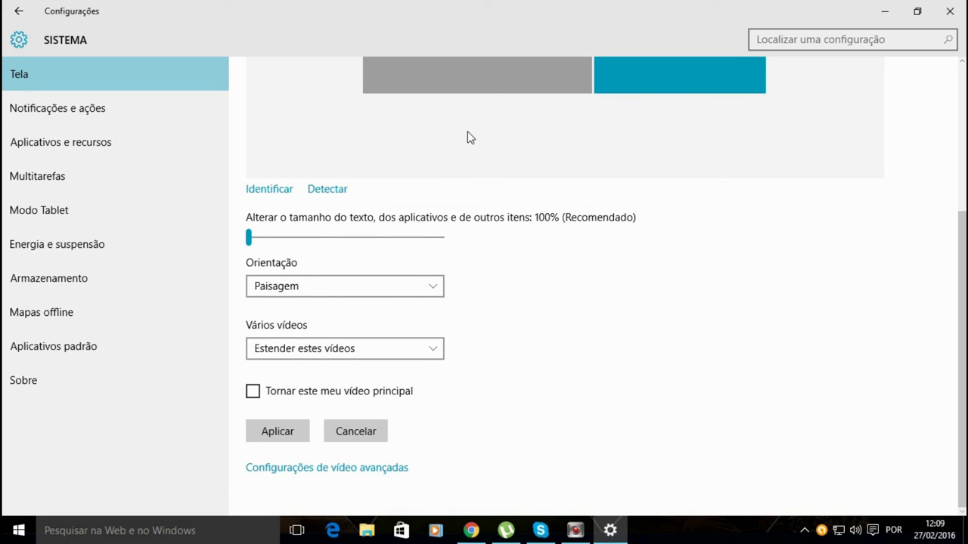
{"action": "left_click", "coordinate": [488, 80]}
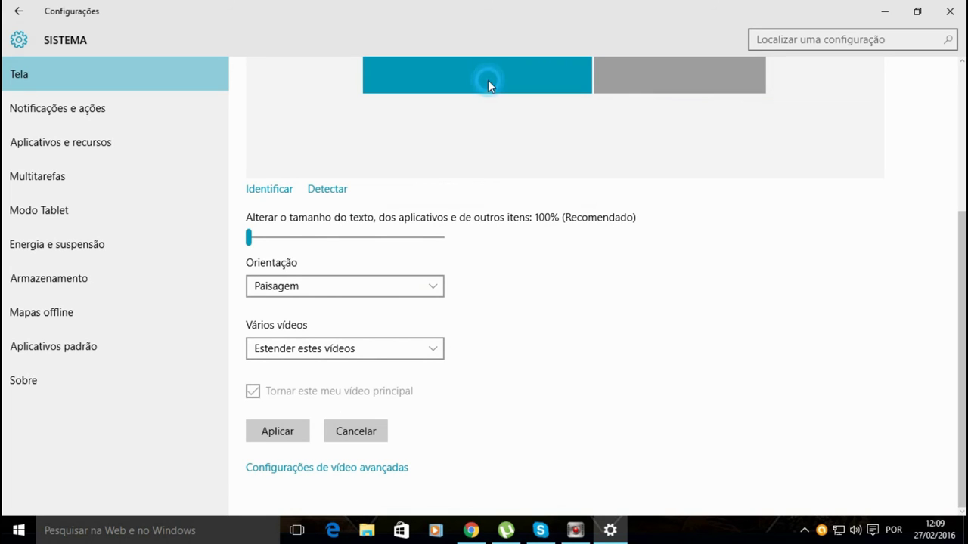
Review the Vários vídeos modes, keep Estender estes vídeos, apply the display settings and close the settings window
{"action": "left_click", "coordinate": [363, 349]}
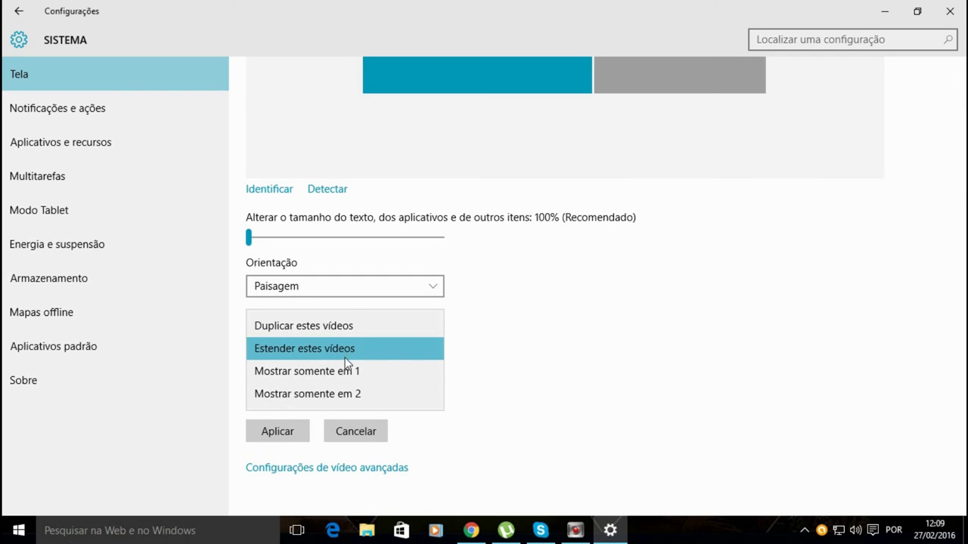
{"action": "left_click", "coordinate": [520, 348]}
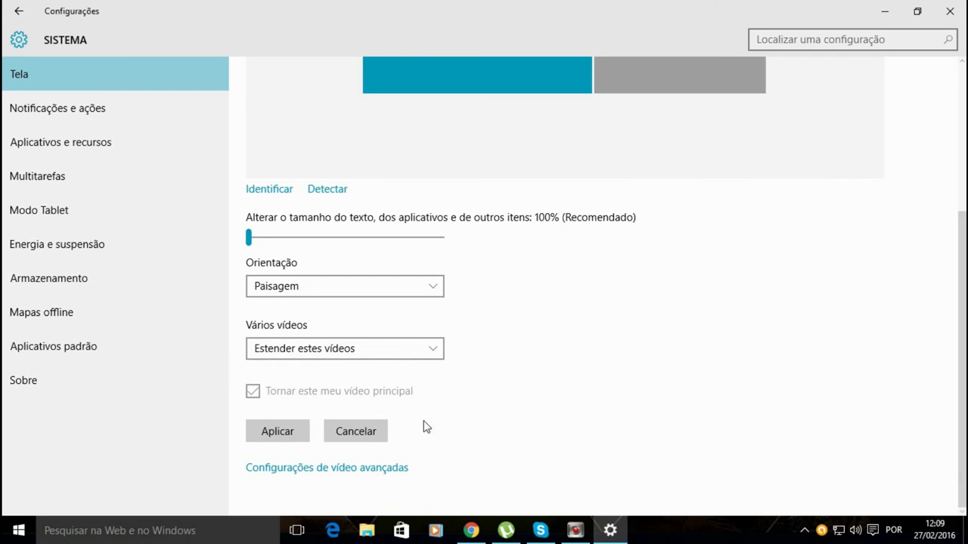
{"action": "left_click", "coordinate": [300, 432]}
{"action": "left_click", "coordinate": [950, 12]}
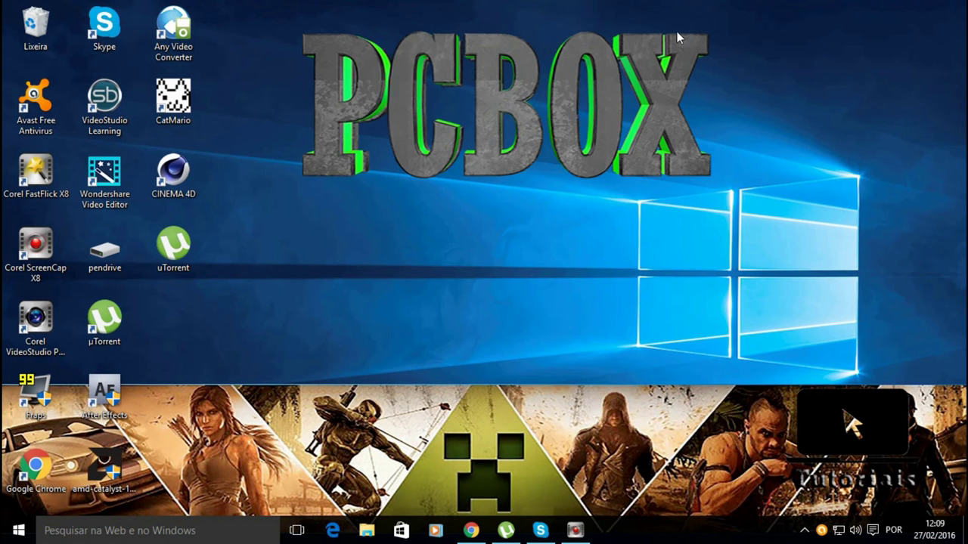